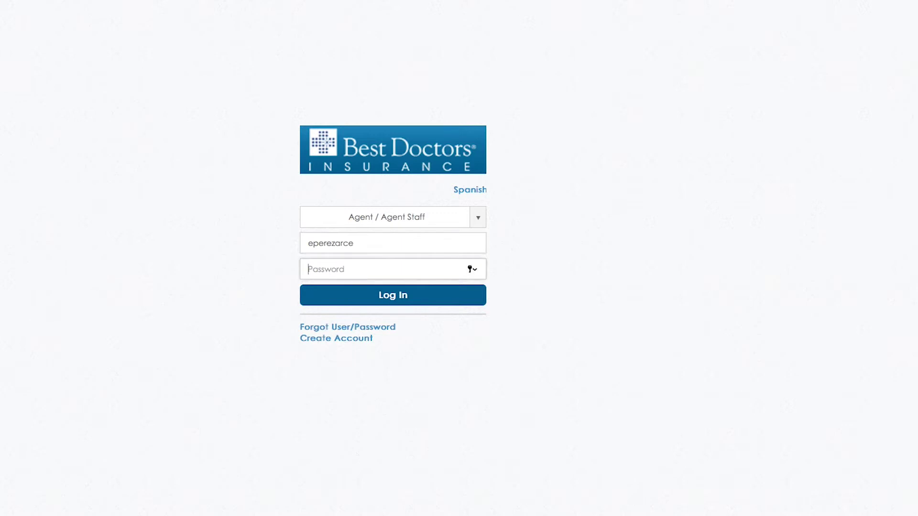
# Sign in with the account password and bring up the APÓLICE policy search box.
pyautogui.write('•')
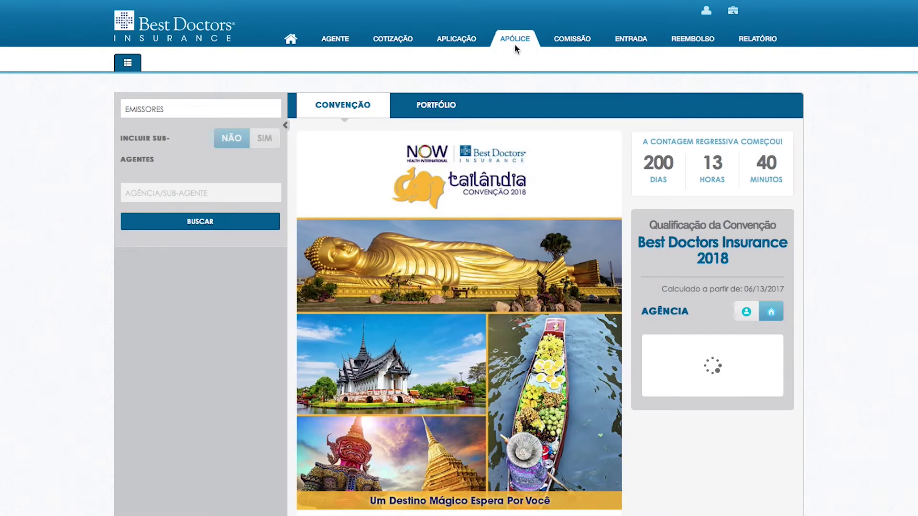
pyautogui.click(514, 44)
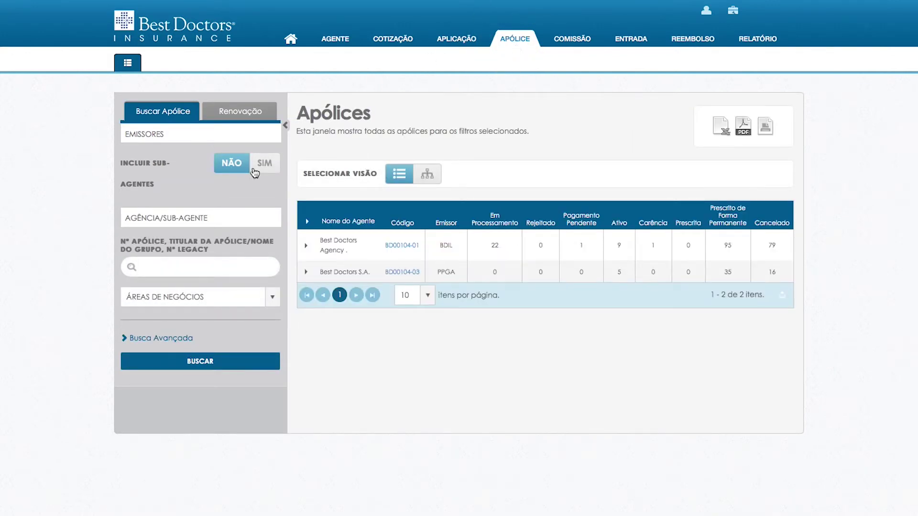
pyautogui.click(211, 273)
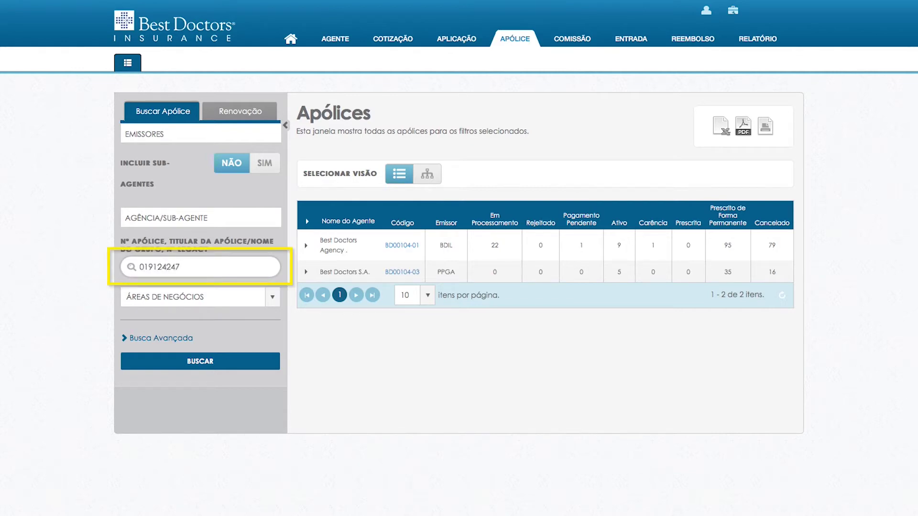
pyautogui.click(192, 296)
pyautogui.click(177, 330)
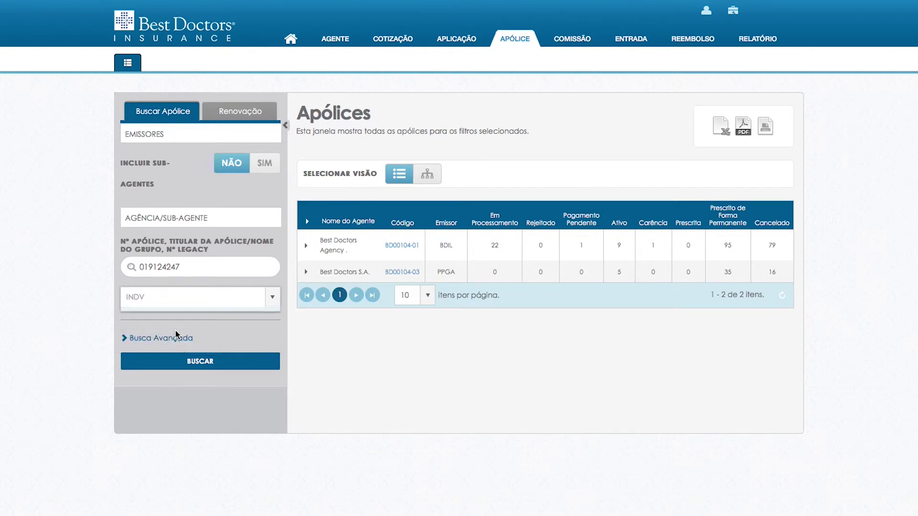
pyautogui.click(191, 364)
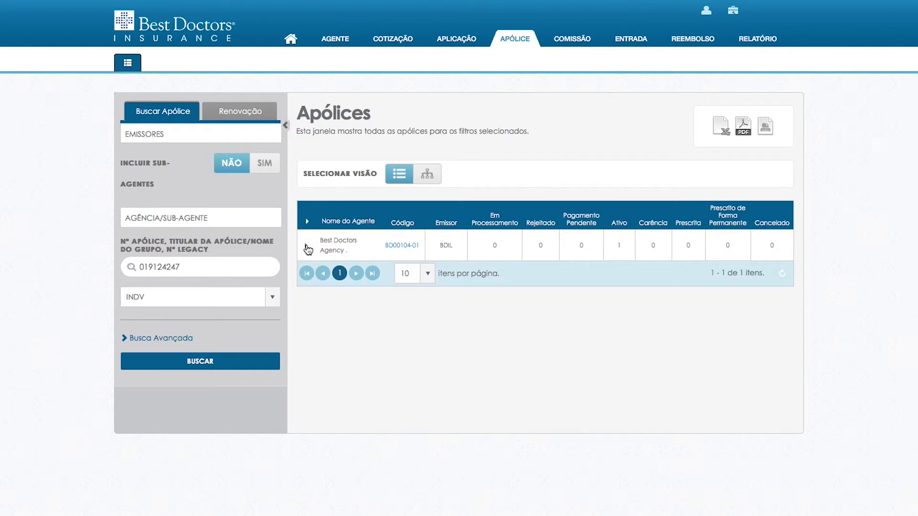
pyautogui.click(306, 246)
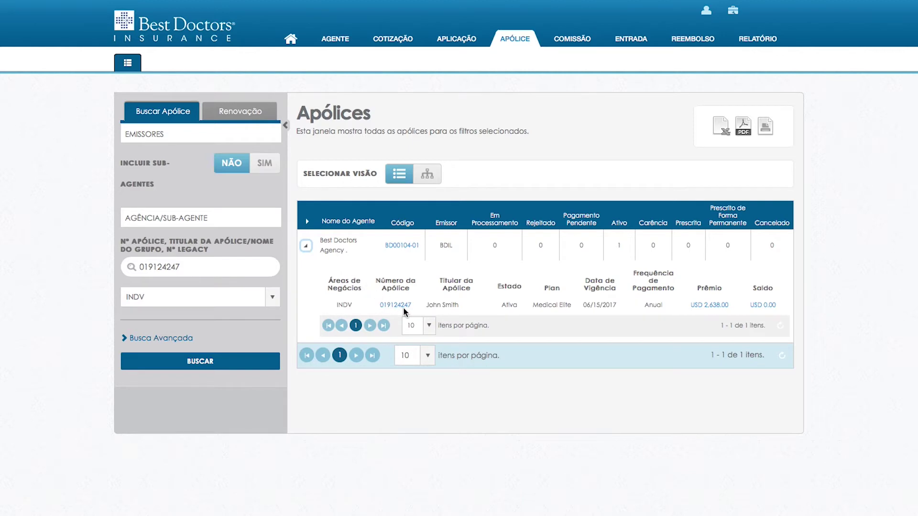
pyautogui.click(395, 306)
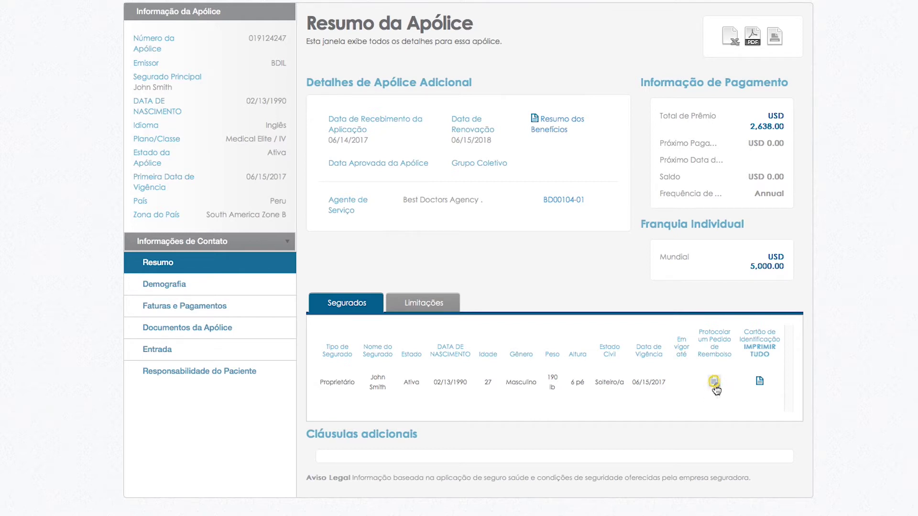
# Start a new reimbursement claim and enter the policy holder's e-mail.
pyautogui.click(714, 385)
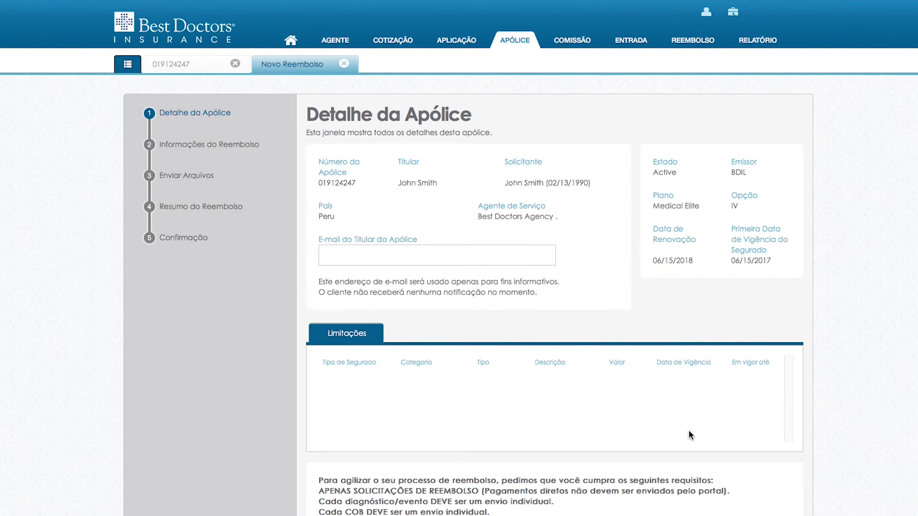
pyautogui.click(527, 257)
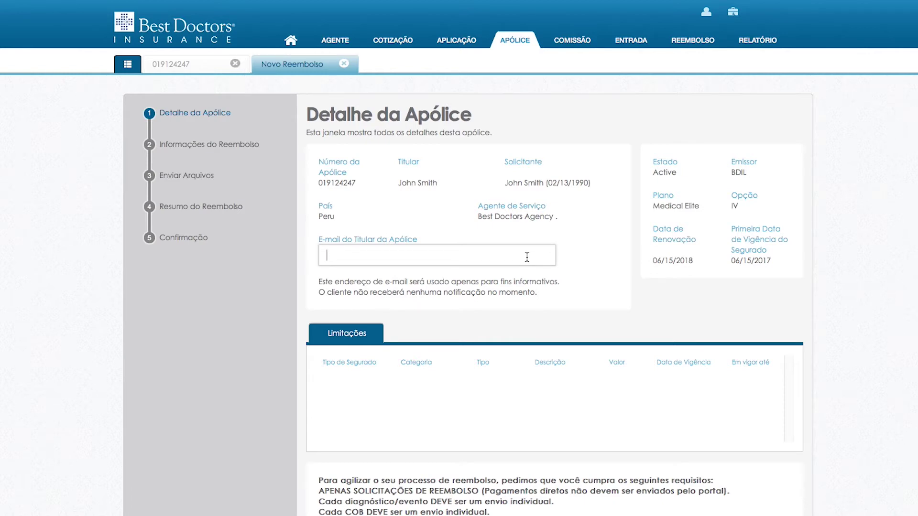
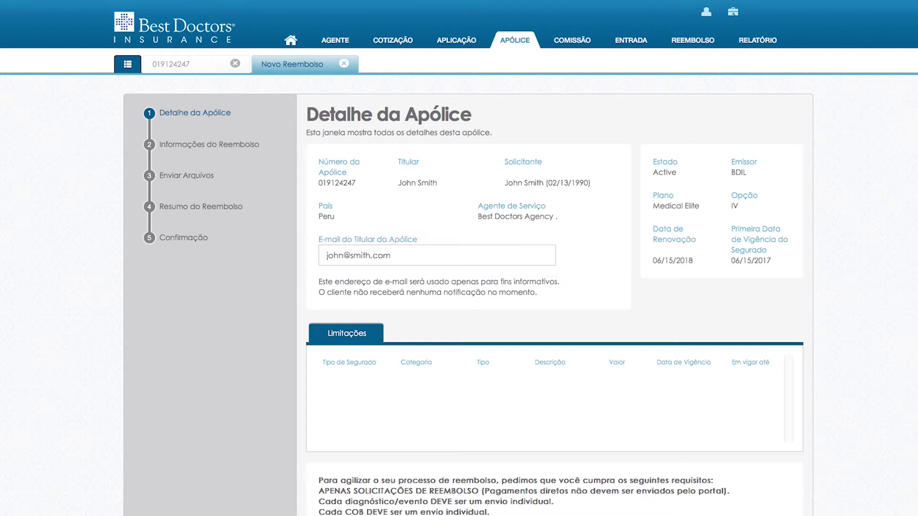
# Agree to the submission requirements and continue to Informações do Reembolso.
pyautogui.scroll(-5, 636, 472)
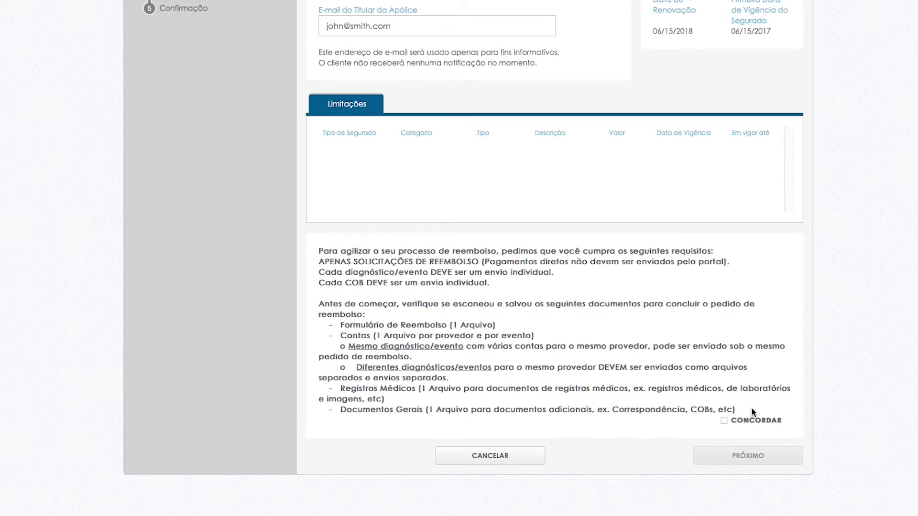
pyautogui.click(725, 421)
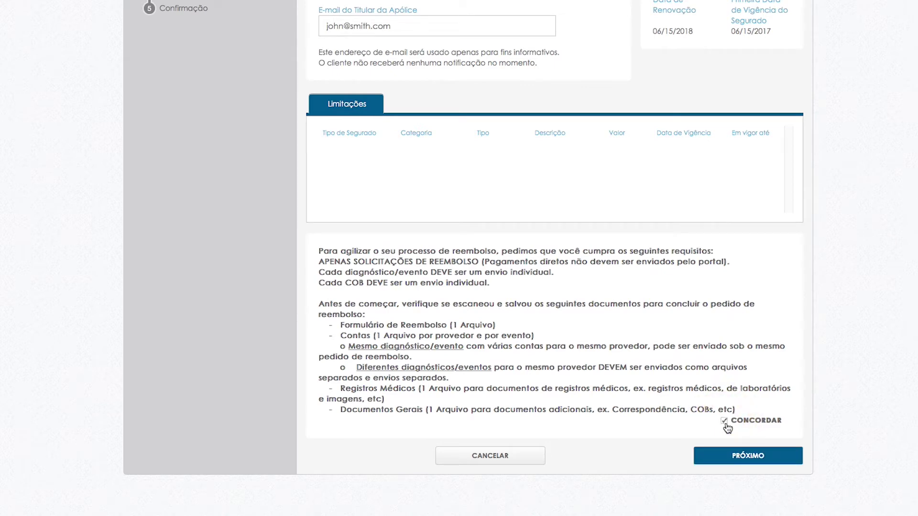
pyautogui.click(744, 458)
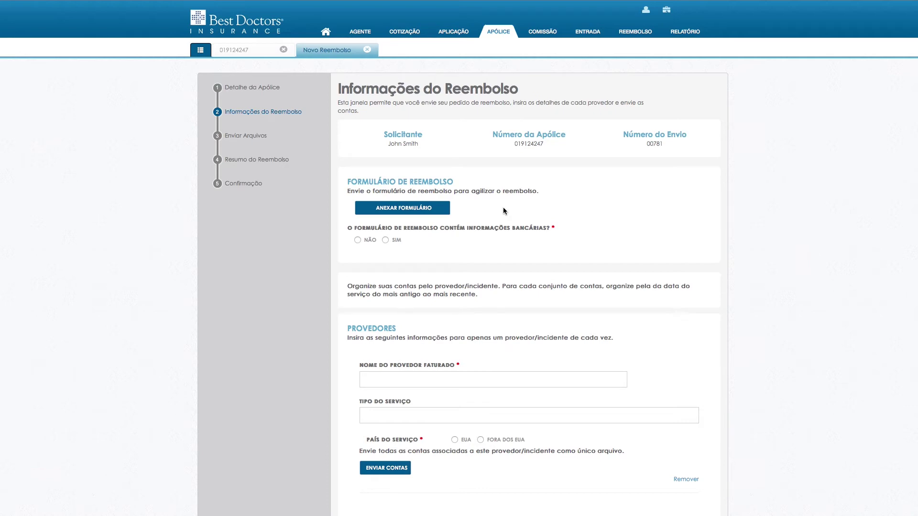
# Attach Claim Form.pdf from Medical Files as the form and mark banking information as Sim.
pyautogui.click(410, 207)
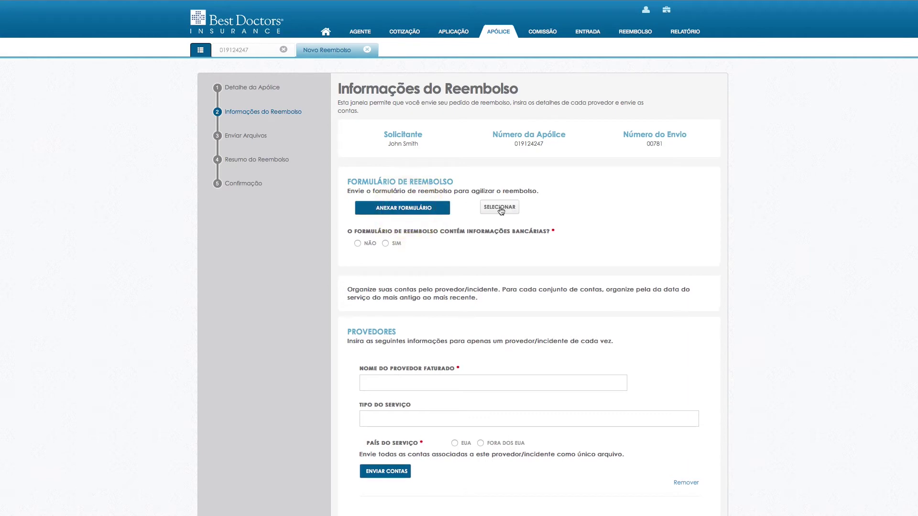
pyautogui.click(499, 208)
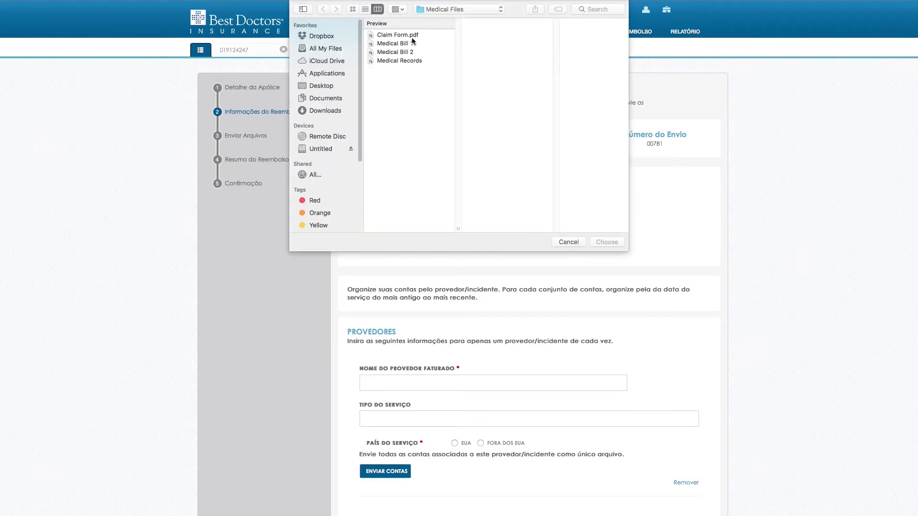
pyautogui.click(411, 35)
pyautogui.click(606, 242)
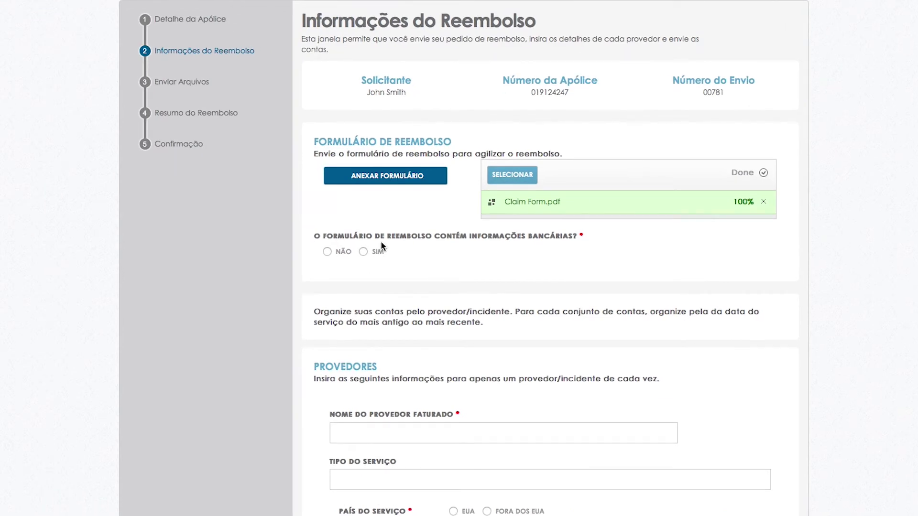
pyautogui.click(375, 254)
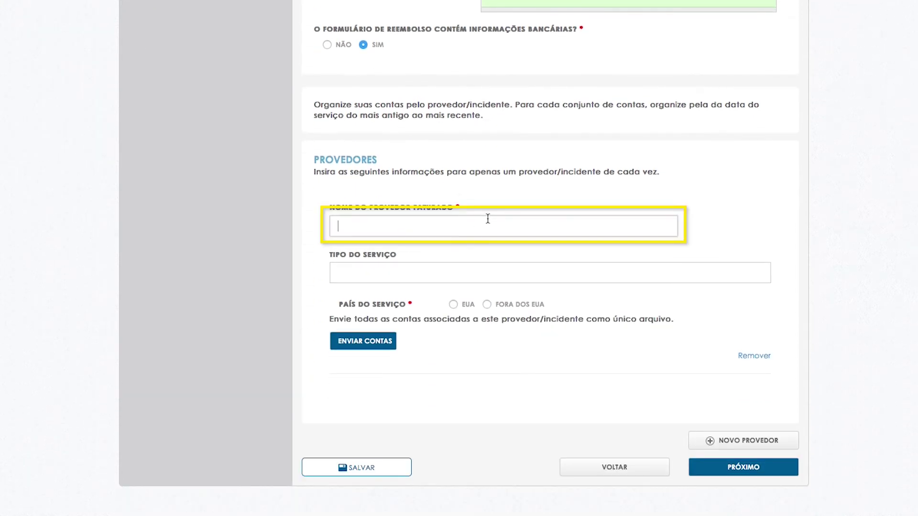
# Enter Provider 1 as a Medical Service provided in EUA.
pyautogui.write('Provider 1')
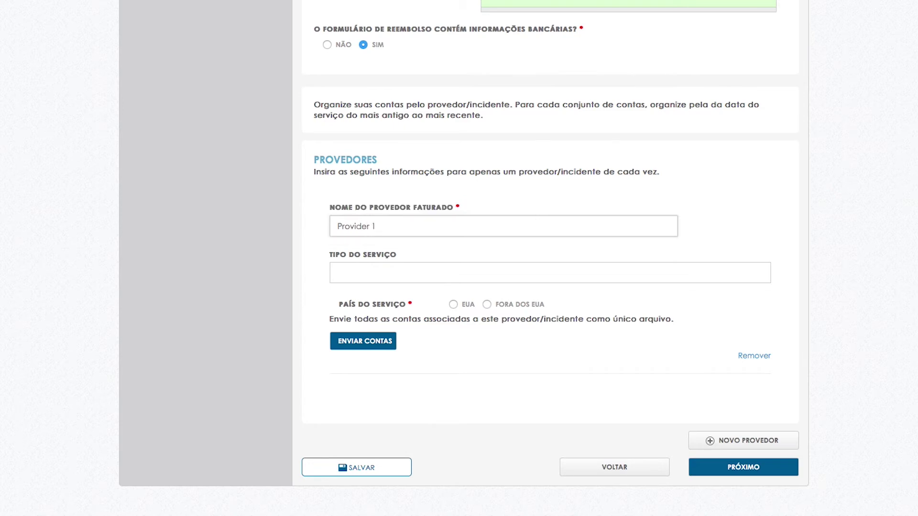
pyautogui.click(550, 273)
pyautogui.write('Medical Servi')
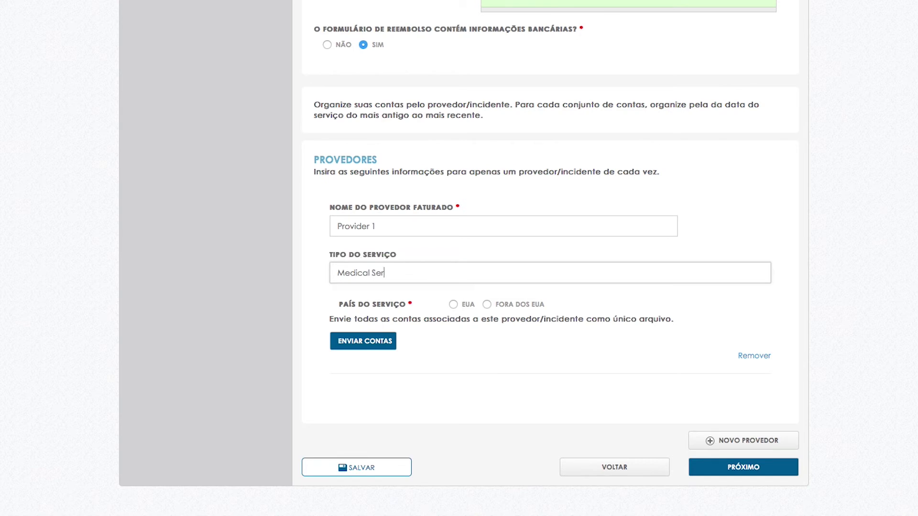
pyautogui.write('ce')
pyautogui.click(453, 304)
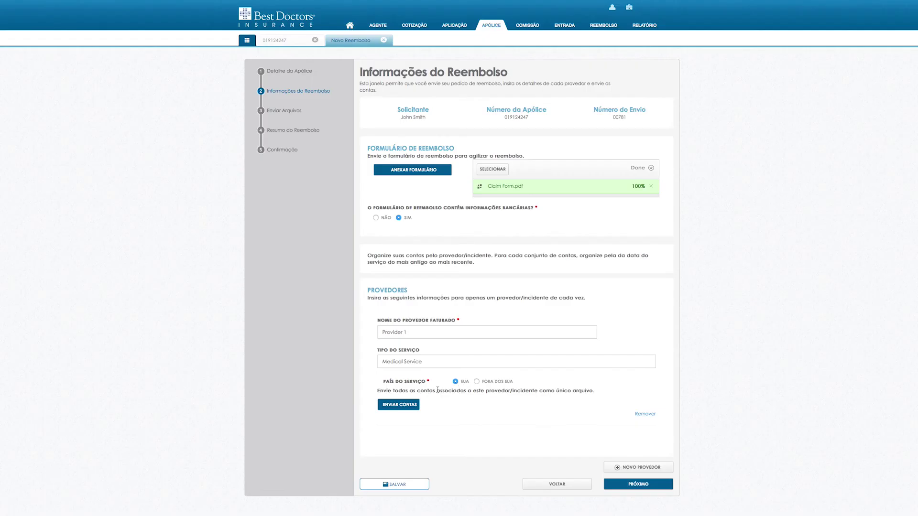
# Attach Medical Bill 1.pdf as Provider 1's bills and add a second provider entry.
pyautogui.click(408, 406)
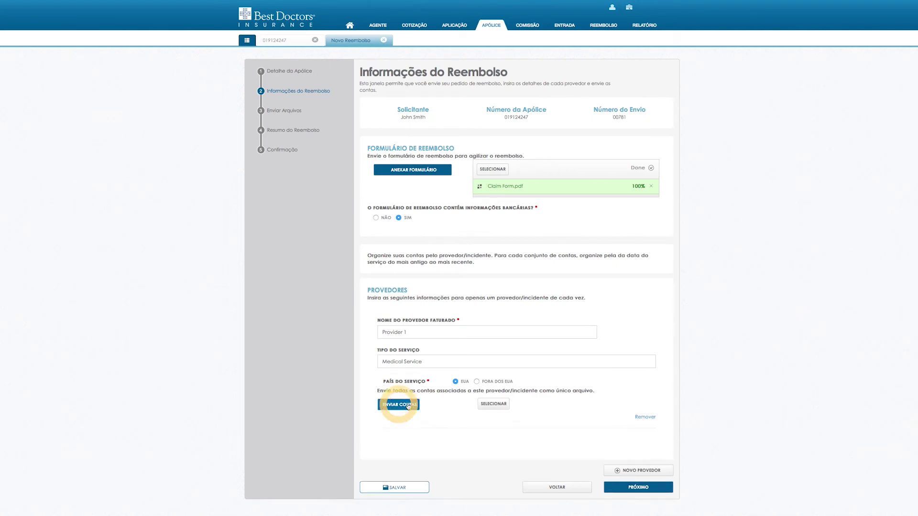
pyautogui.click(503, 407)
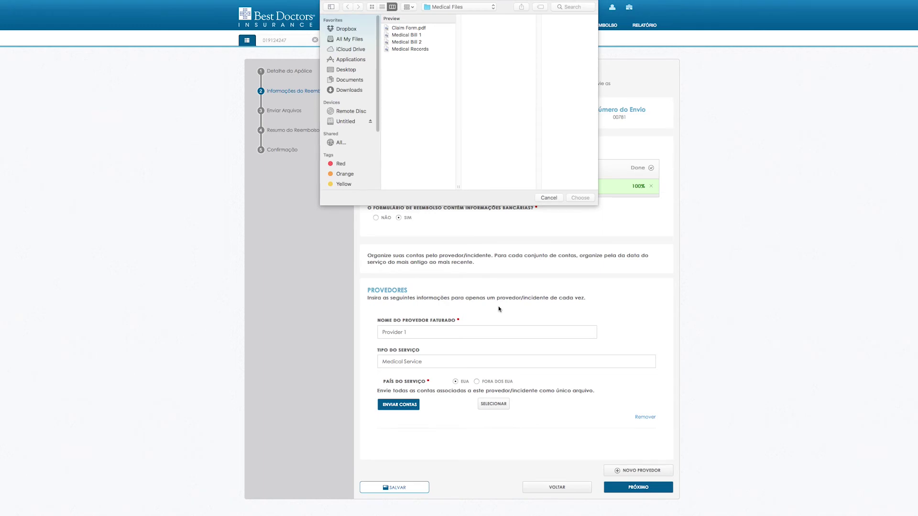
pyautogui.click(418, 36)
pyautogui.click(580, 197)
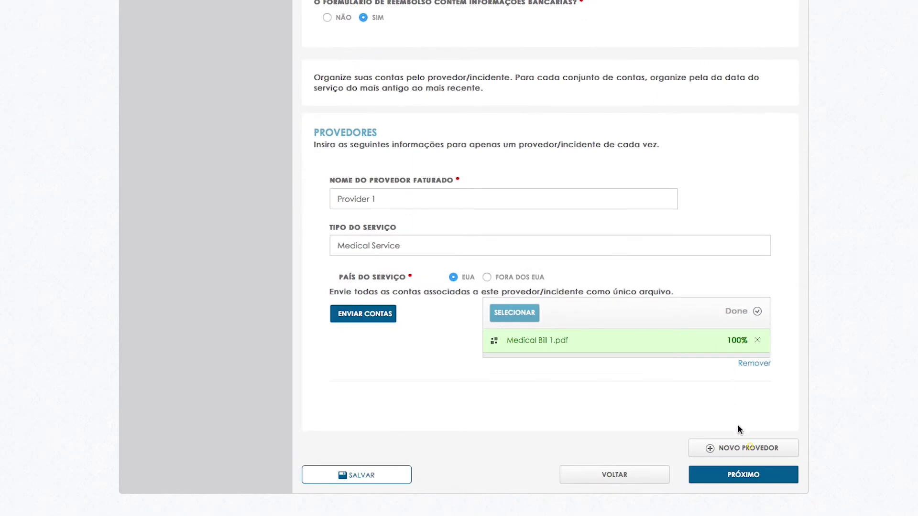
pyautogui.click(747, 446)
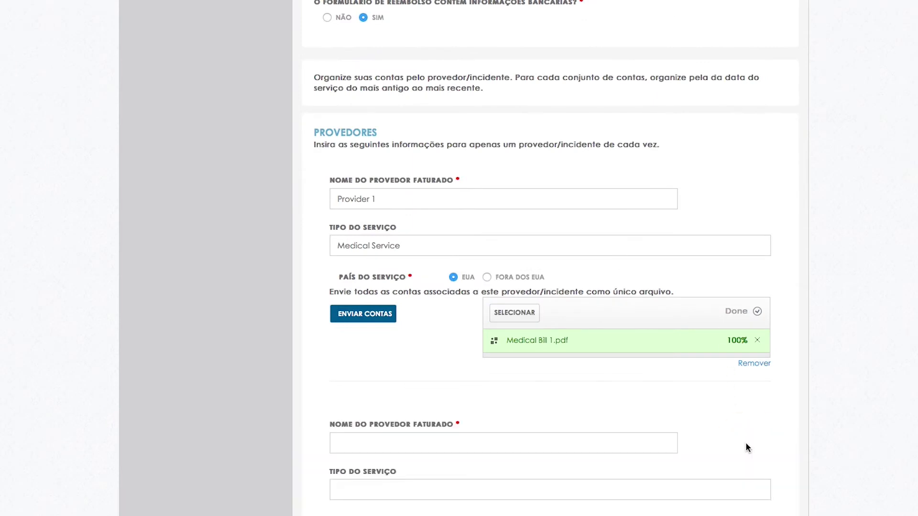
pyautogui.scroll(-5, 550, 258)
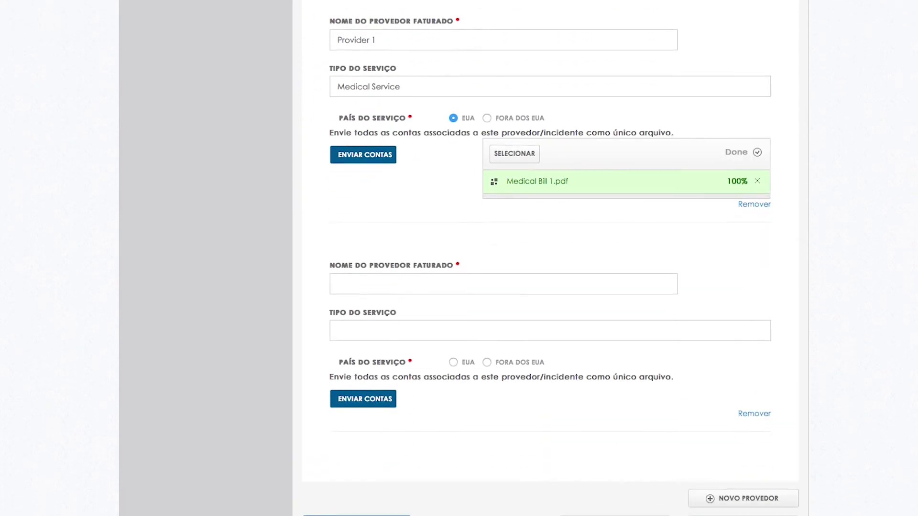
# Fill the second provider as Provider 2, Medical Service, in EUA.
pyautogui.press('Tab')
pyautogui.write('Provider')
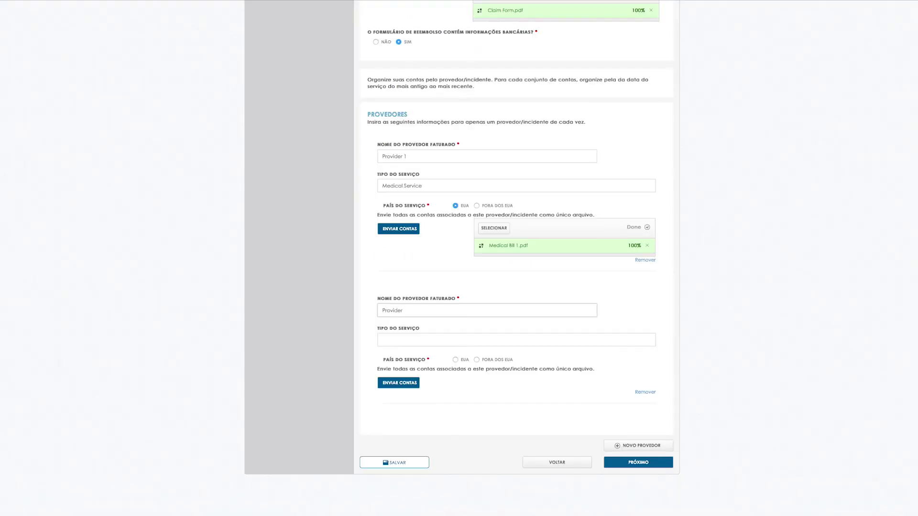
pyautogui.write(' 2')
pyautogui.press('Tab')
pyautogui.write('Medical')
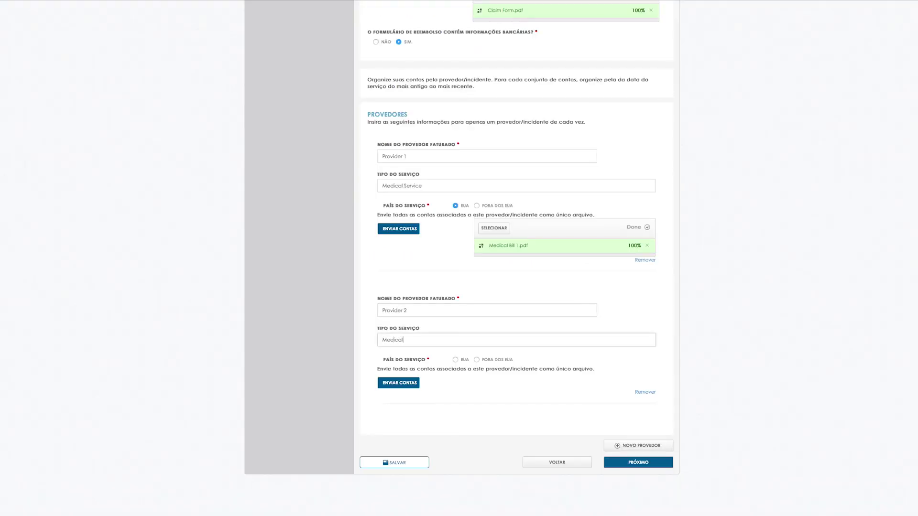
pyautogui.write(' Service')
pyautogui.click(455, 359)
# Attach Medical Bill 2.pdf for Provider 2 and continue to Enviar Arquivos.
pyautogui.click(415, 382)
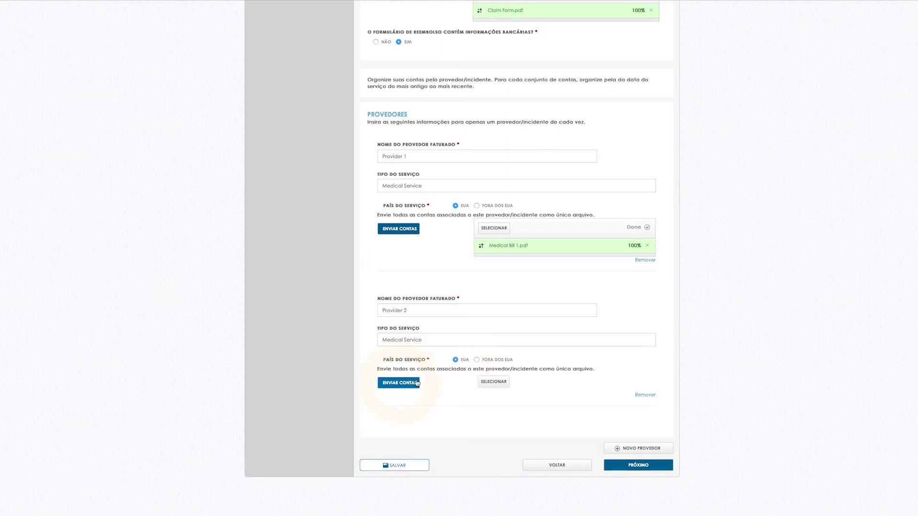
pyautogui.click(488, 384)
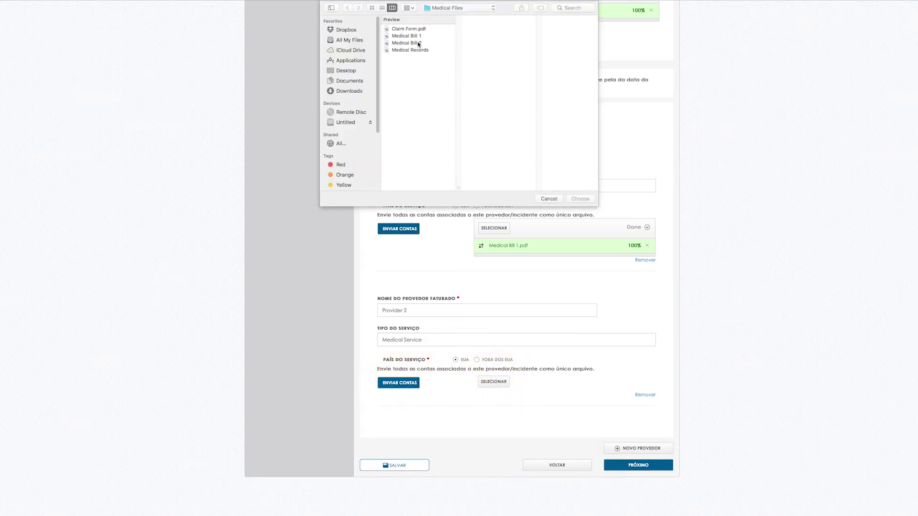
pyautogui.click(417, 43)
pyautogui.click(580, 199)
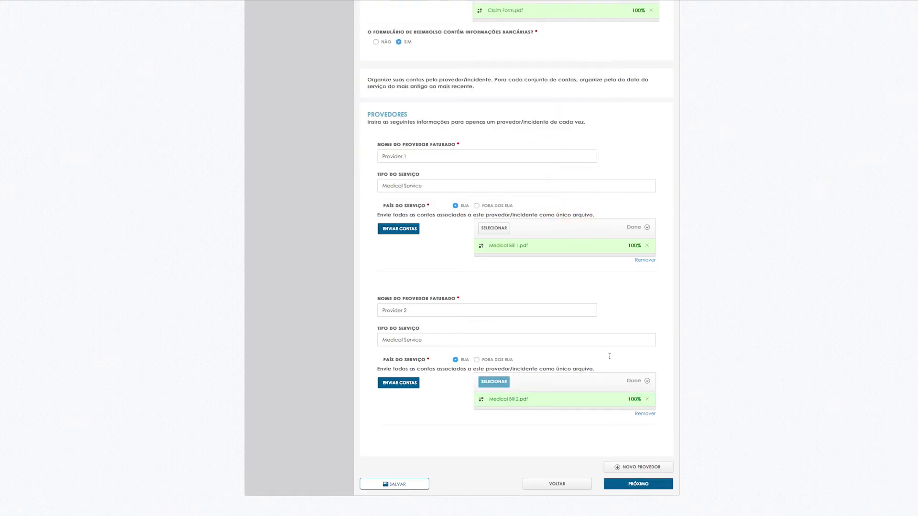
pyautogui.click(638, 484)
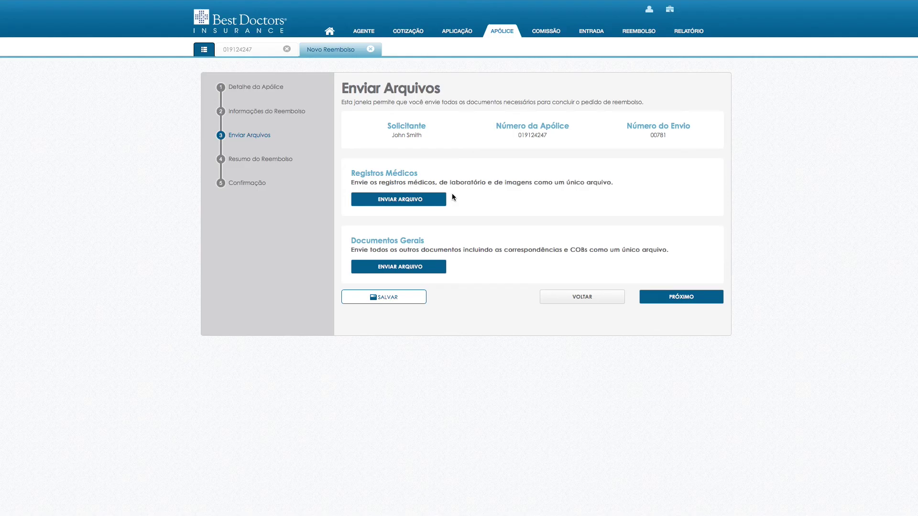
# Upload Medical Records.pdf under Registros Médicos and proceed to Resumo do Reembolso.
pyautogui.click(401, 203)
pyautogui.click(502, 200)
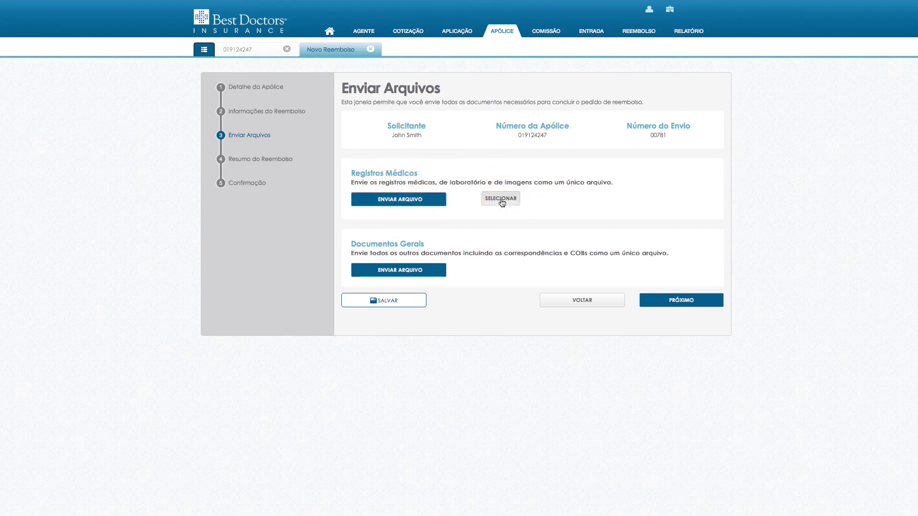
pyautogui.click(406, 61)
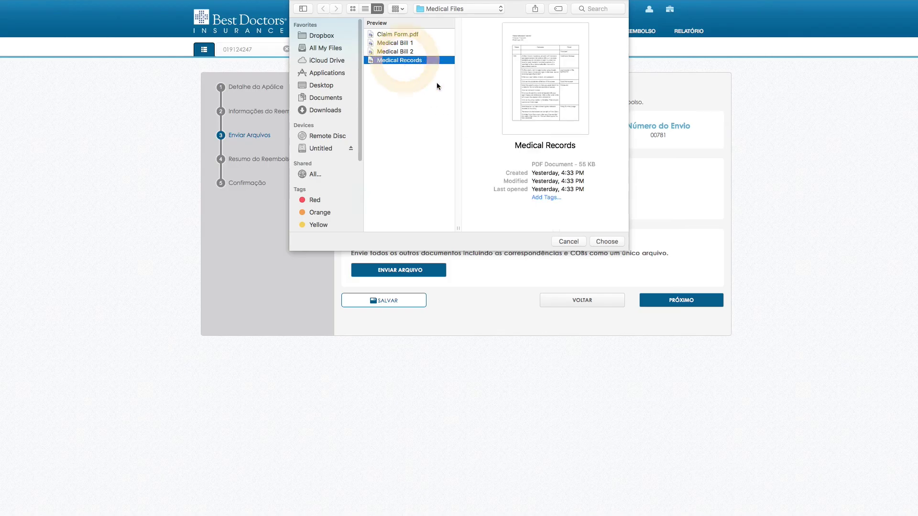
pyautogui.click(607, 242)
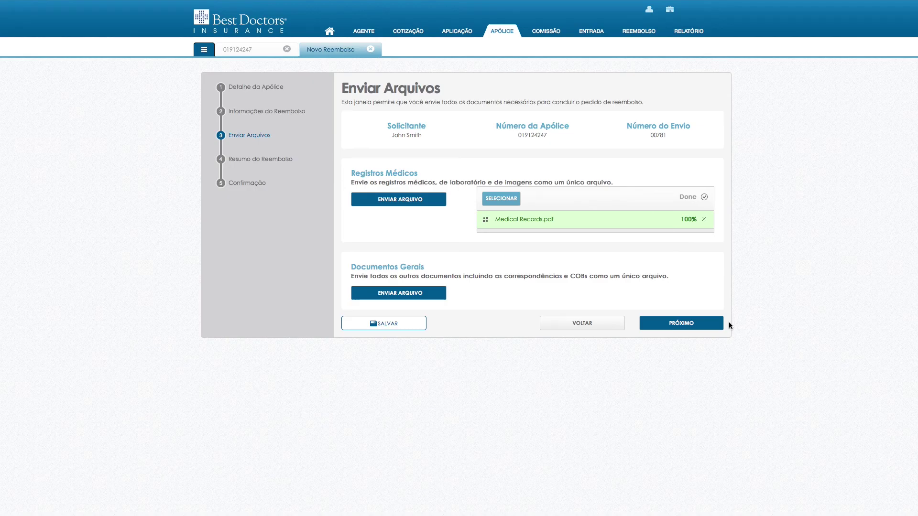
pyautogui.click(715, 324)
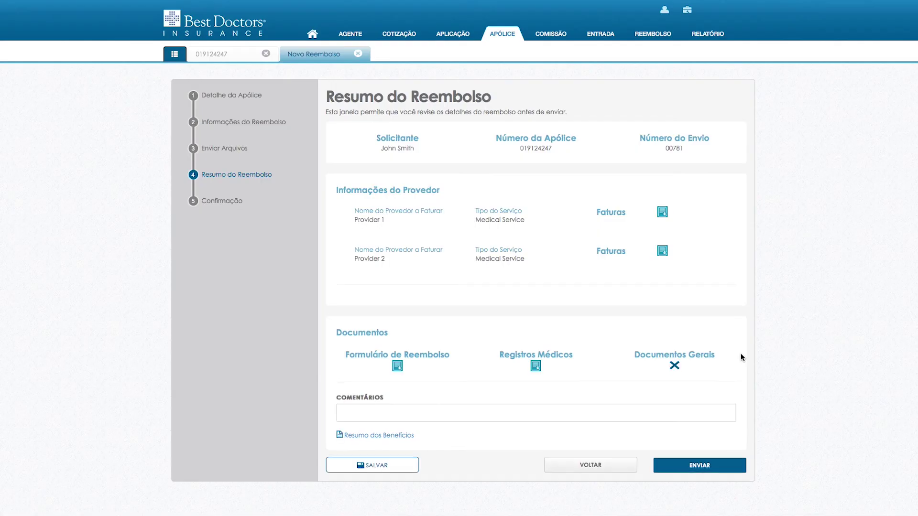
# Enter 'Comments' in the Comentários field and send the claim with ENVIAR.
pyautogui.click(601, 409)
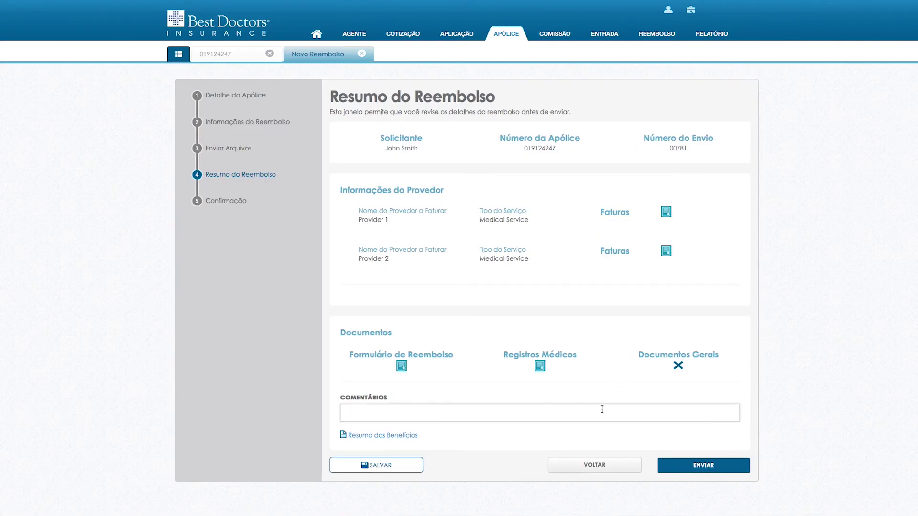
pyautogui.write('Comments')
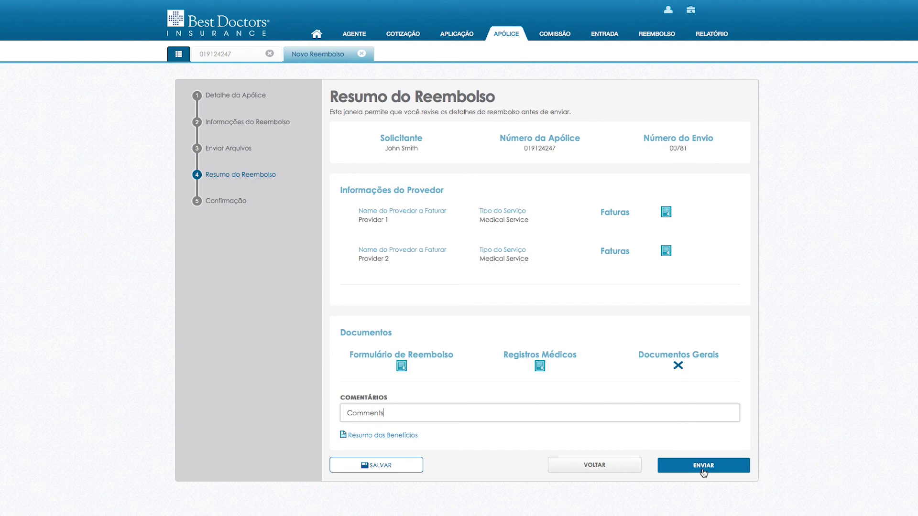
pyautogui.click(703, 471)
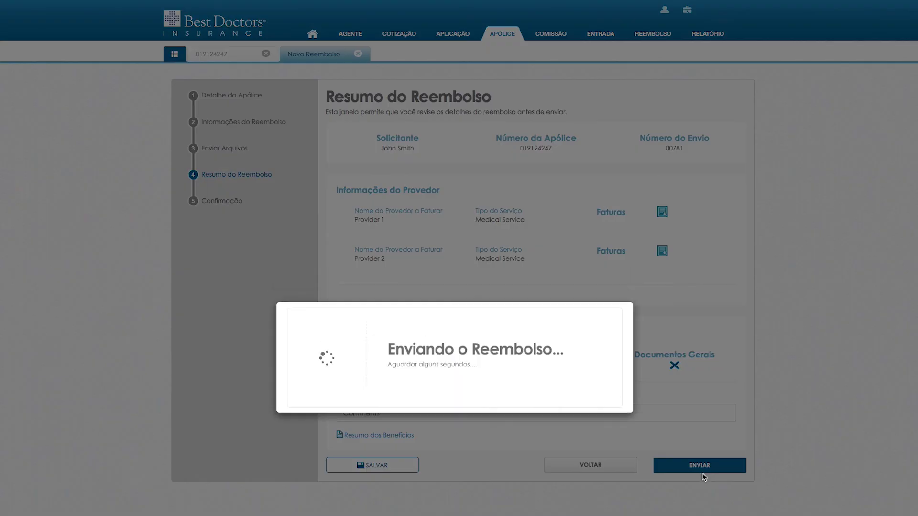